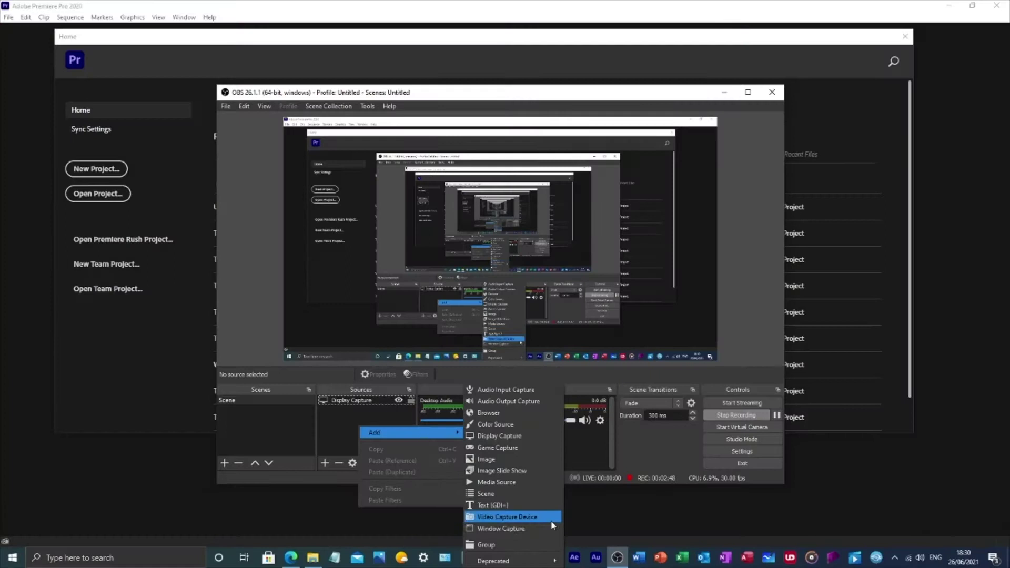
- Close the OBS Sources > Add menu without adding a source
left_click(277, 441)
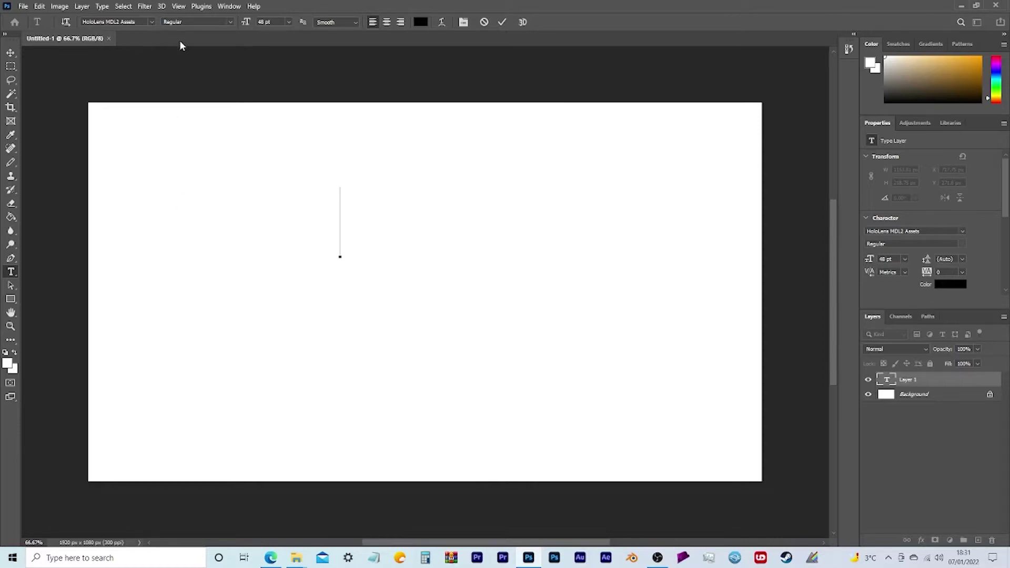
- Browse the font family list and set the empty type layer to Constantia
left_click(151, 23)
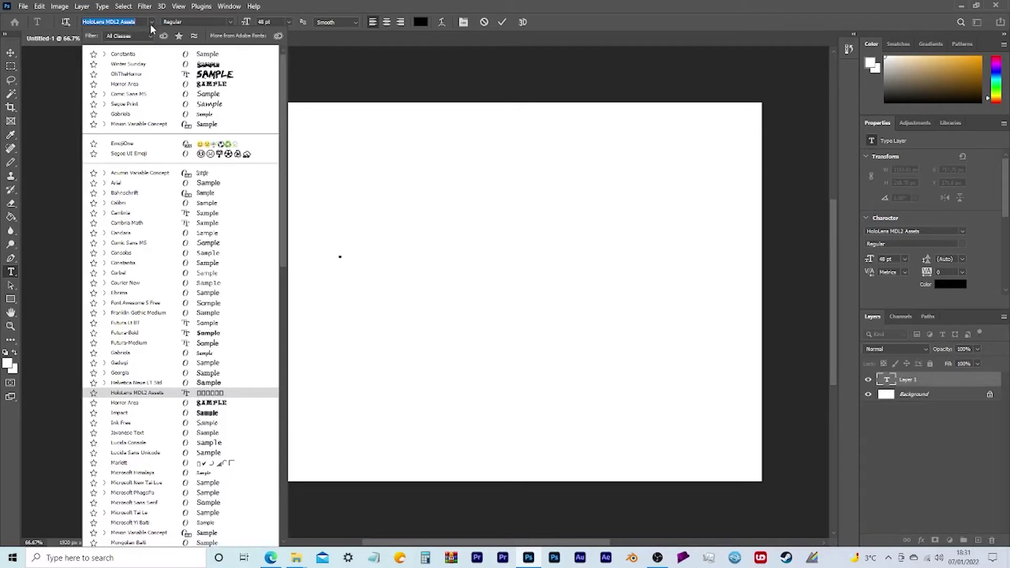
type("Candara")
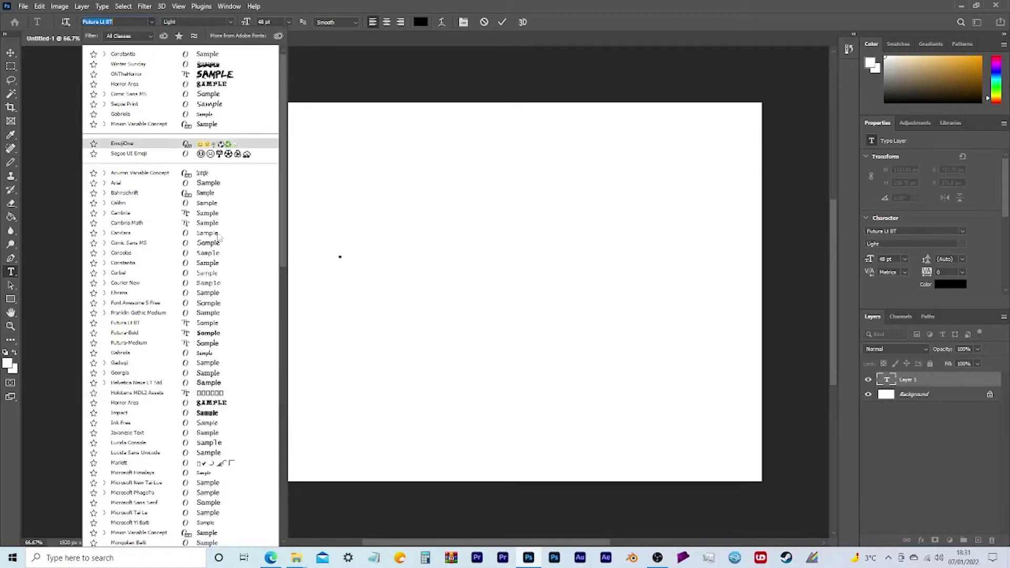
key("Up")
key("Up")
key("Up")
key("Up")
key("Up")
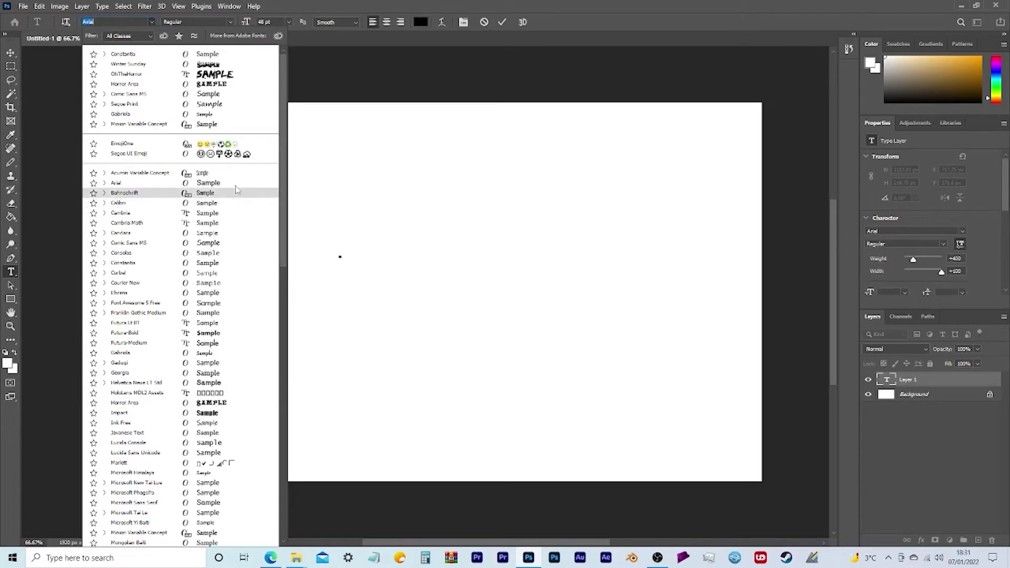
key("Down")
key("Up")
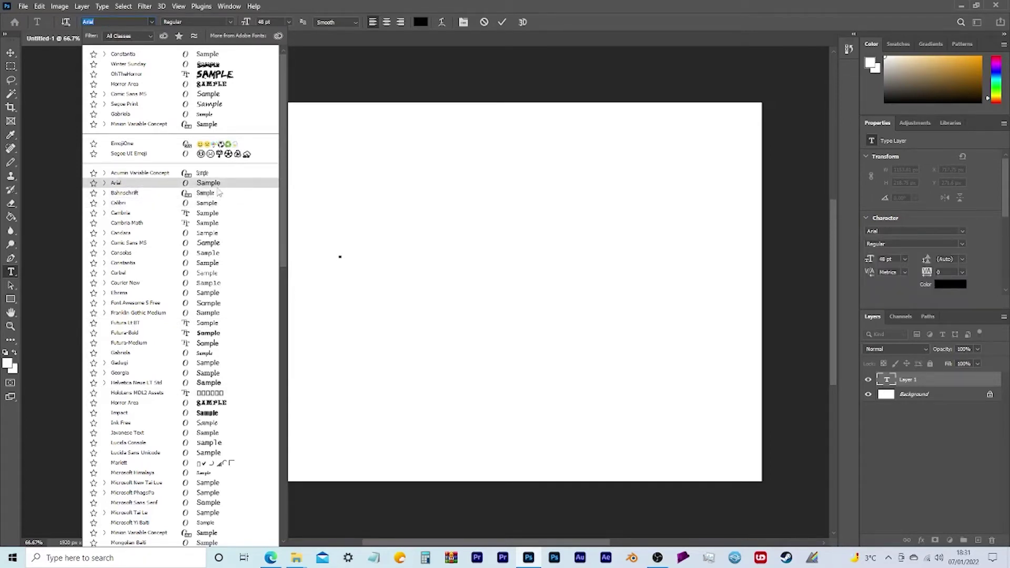
key("Down")
key("Down")
key("Down")
key("Down")
key("Down")
key("Down")
key("Down")
key("Down")
key("Down")
key("Down")
key("Down")
key("Down")
key("Down")
key("Down")
key("Down")
key("Down")
key("Down")
key("Up")
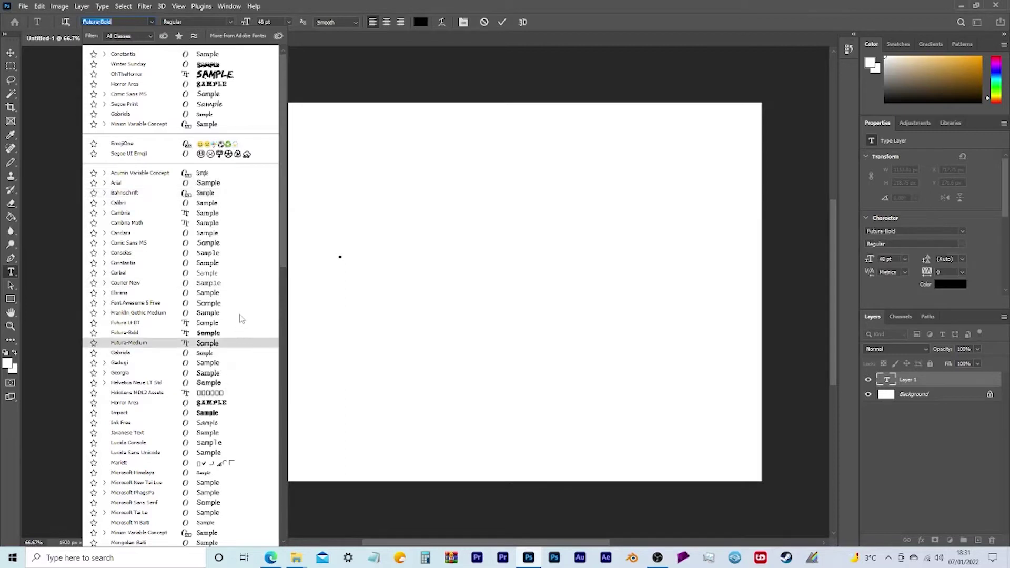
left_click(236, 263)
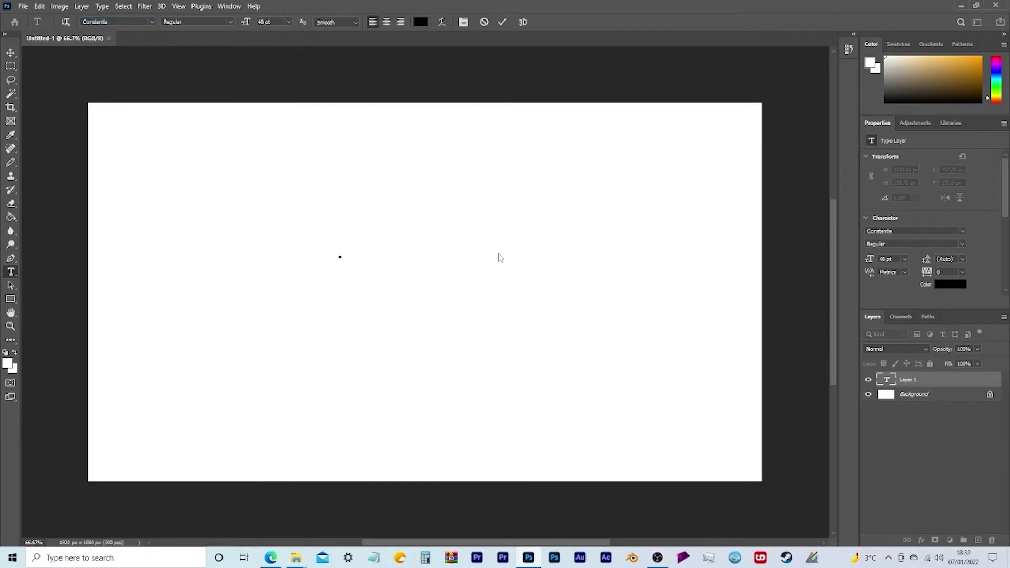
- Type 'JB Visuals' in Constantia and shift the text further left
type("JB v")
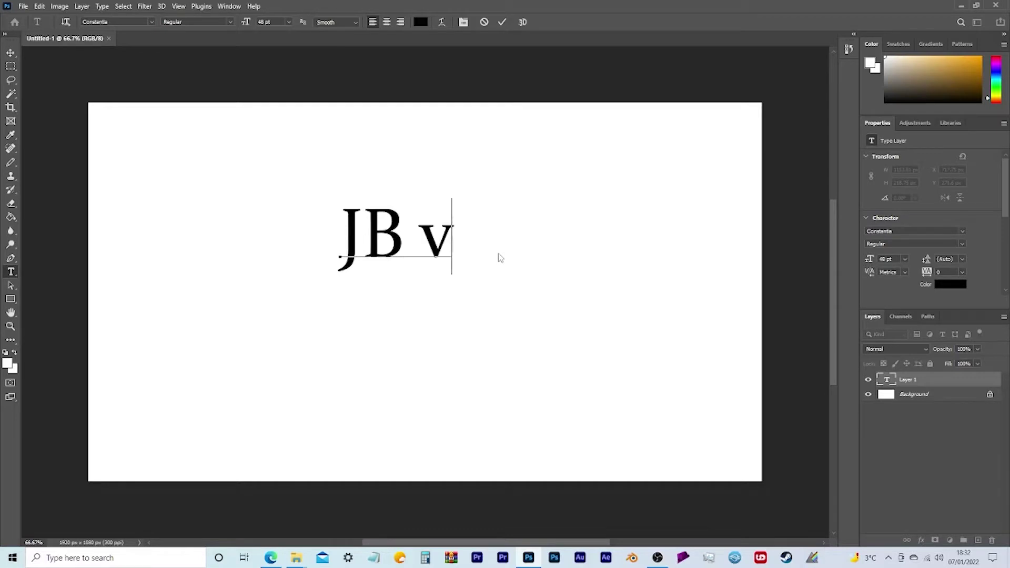
key("BackSpace")
type("Visuals")
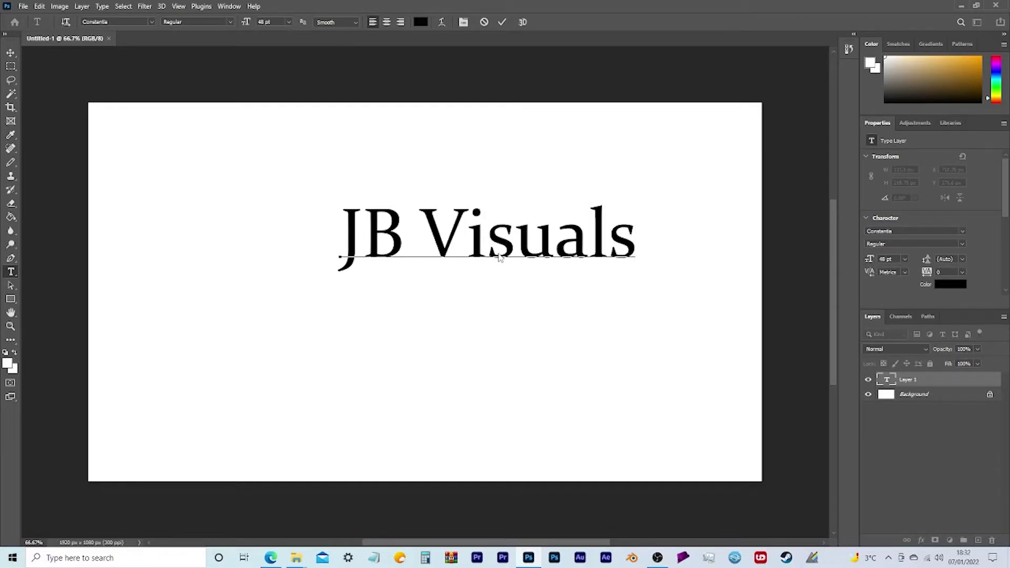
left_click_drag(458, 293, 389, 291)
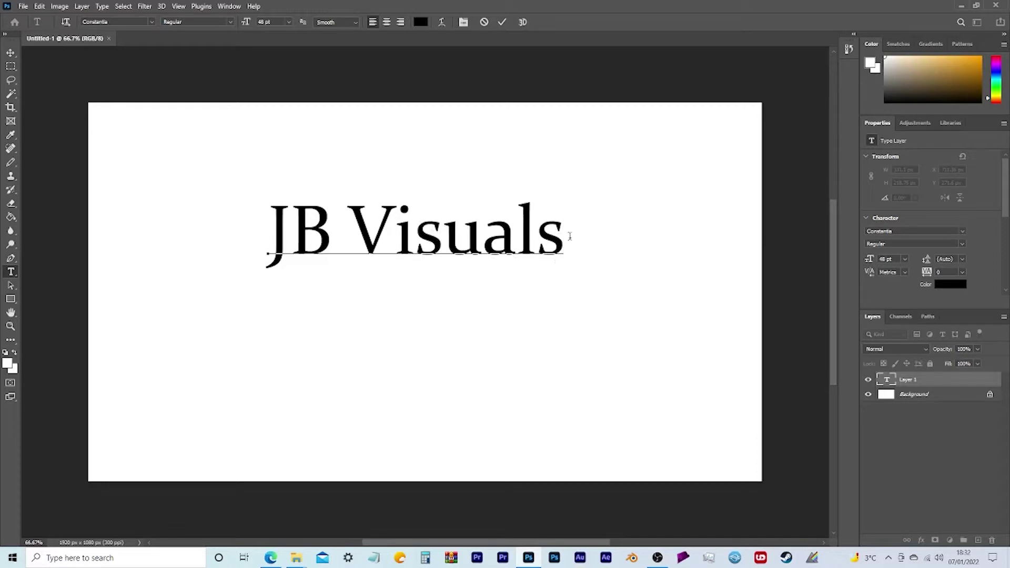
- Select and delete the JB Visuals text, then reopen the font list
left_click_drag(567, 236, 105, 301)
key("BackSpace")
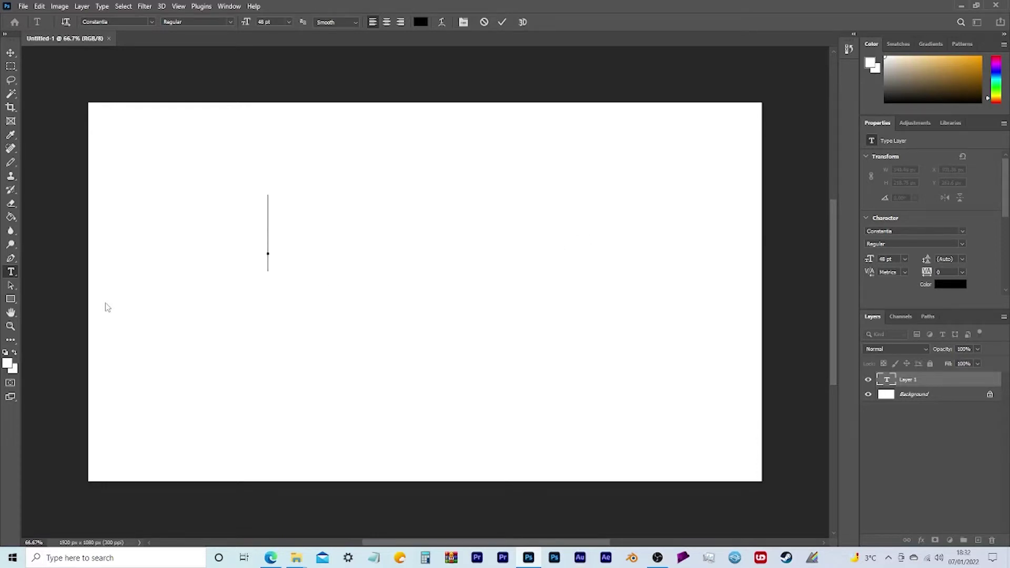
left_click(152, 22)
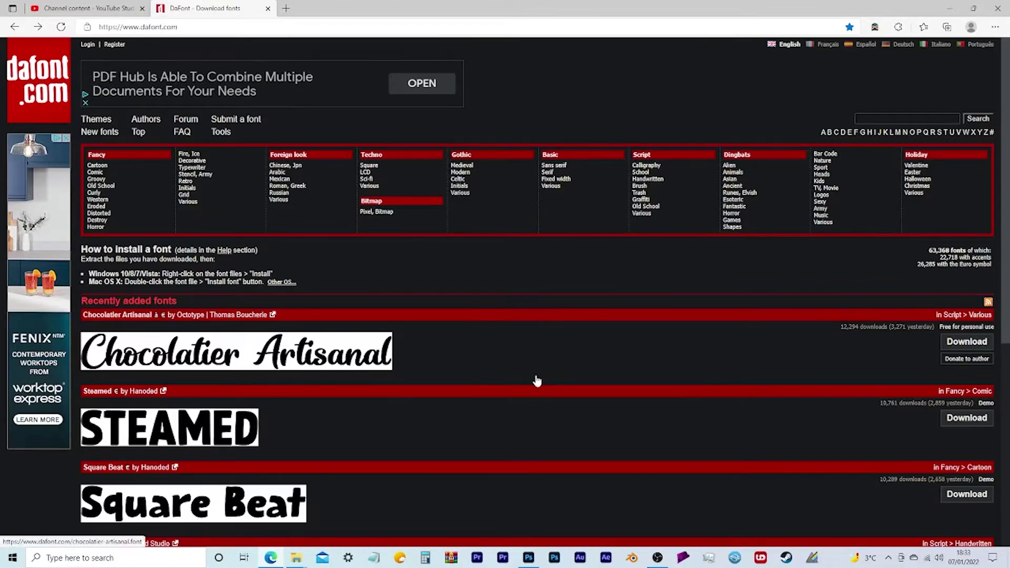
- Scroll the dafont.com homepage to look over the font theme categories
scroll(578, 352, "down", 1)
scroll(452, 365, "down", 3)
scroll(452, 366, "up", 2)
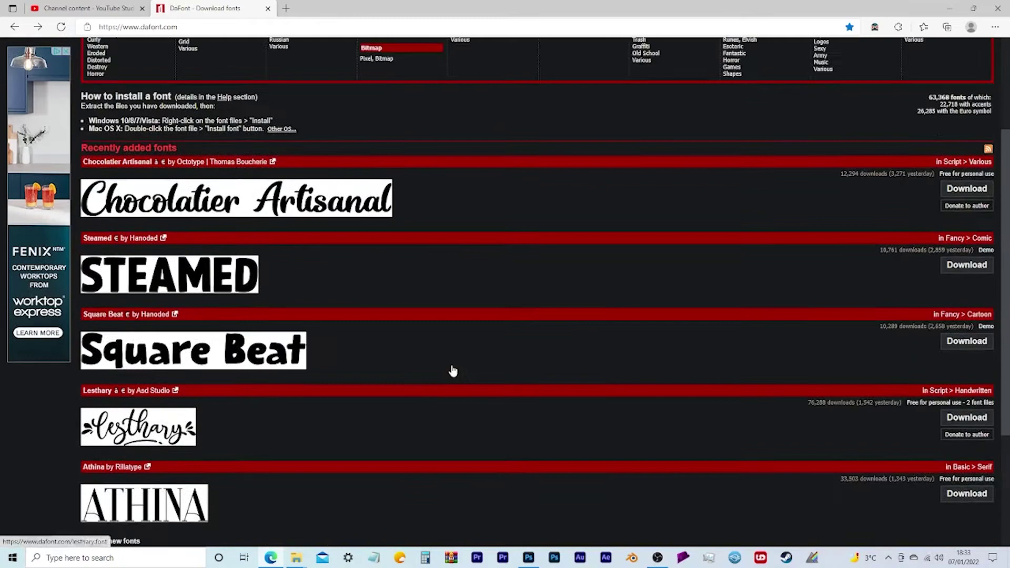
scroll(478, 359, "up", 3)
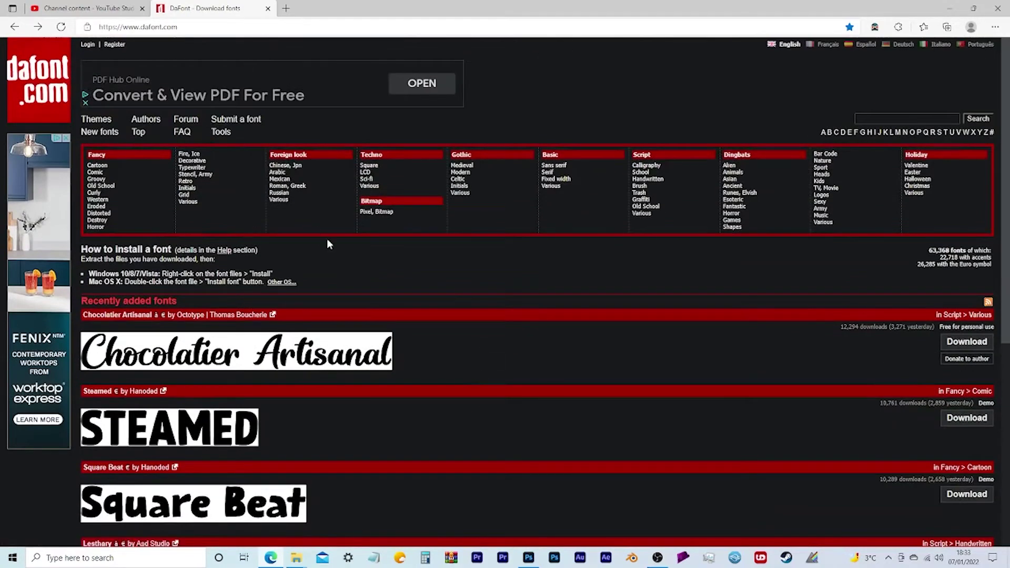
scroll(529, 388, "down", 3)
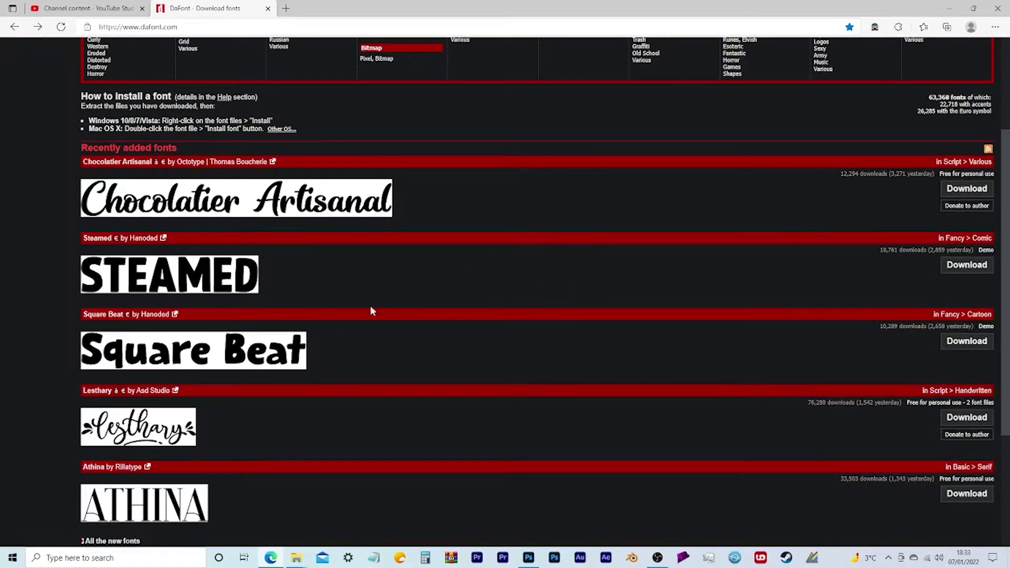
scroll(377, 319, "down", 2)
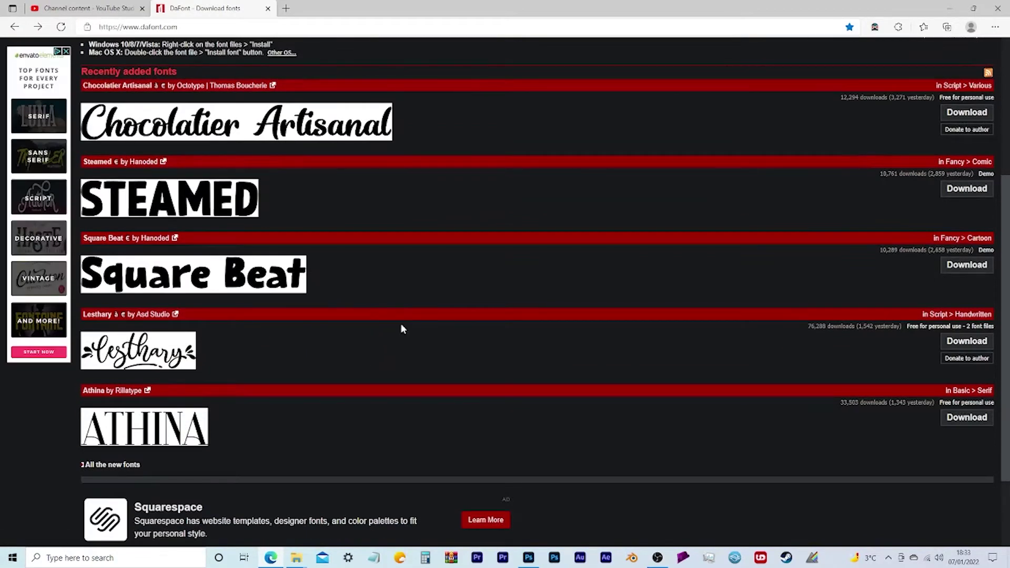
scroll(410, 326, "up", 2)
scroll(422, 325, "up", 4)
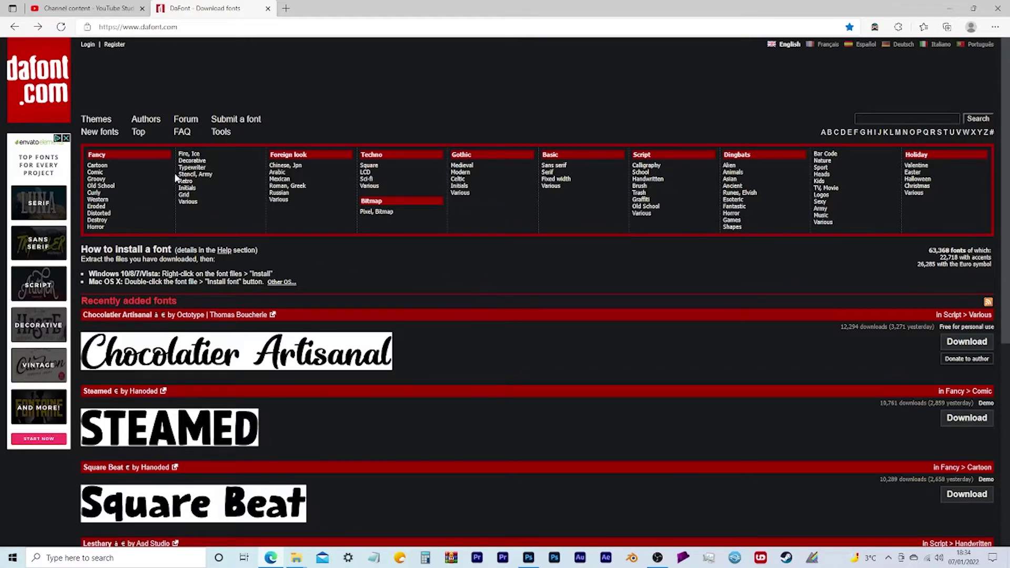
- Open the Fancy > Fire, Ice category and scroll through its fonts
left_click(200, 156)
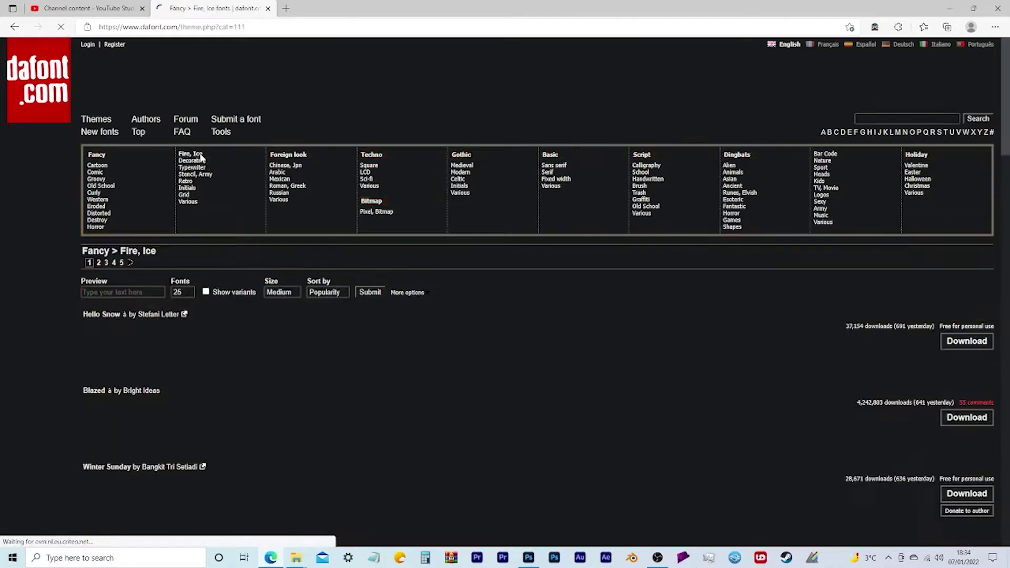
scroll(417, 364, "down", 3)
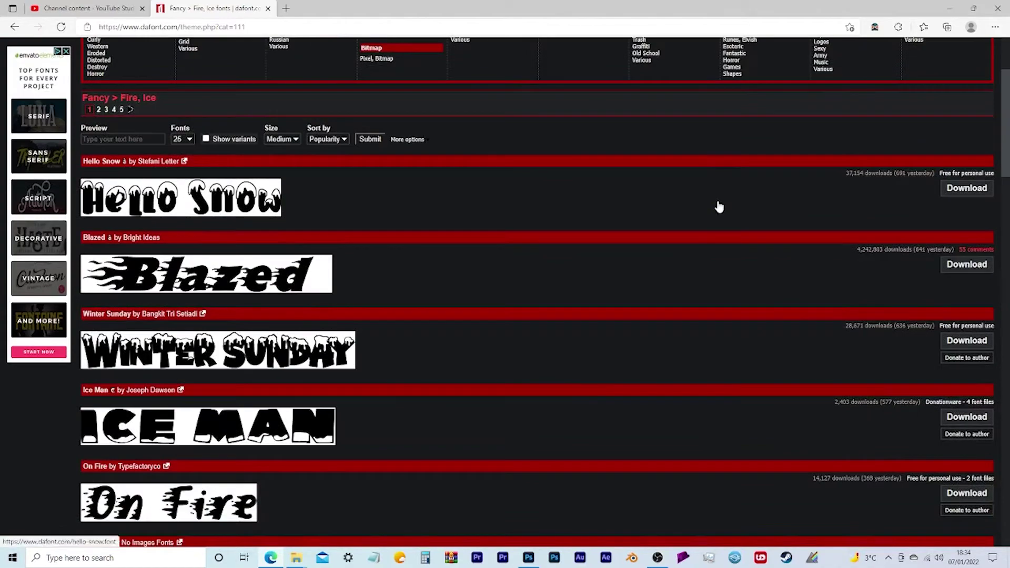
scroll(334, 204, "down", 2)
scroll(333, 200, "up", 2)
scroll(230, 288, "down", 7)
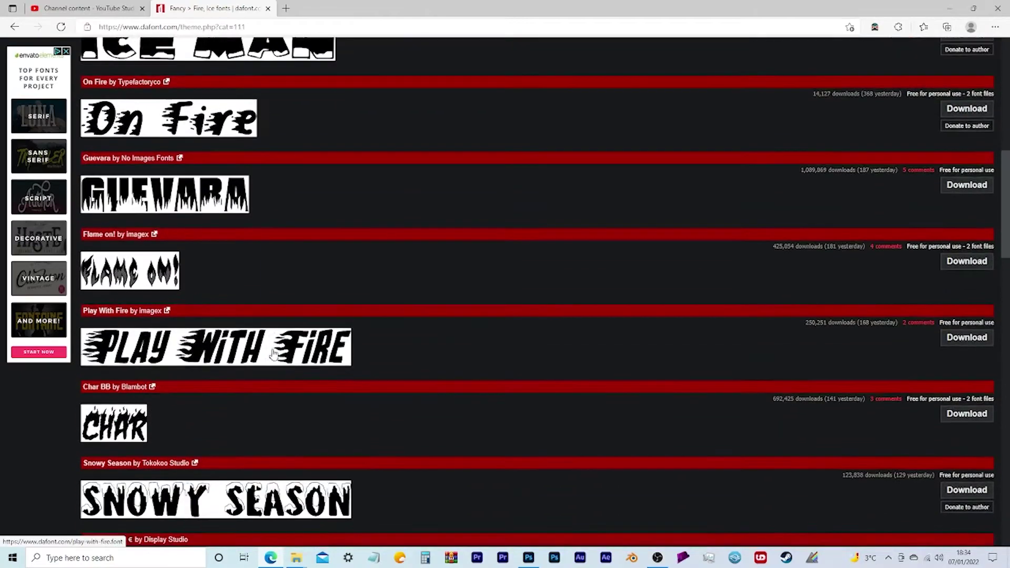
scroll(274, 355, "down", 14)
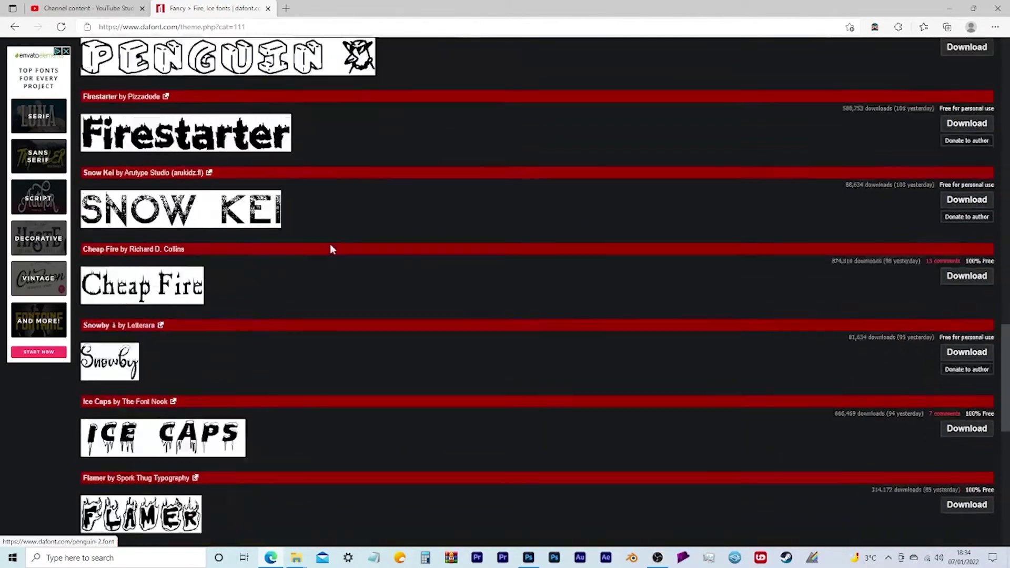
scroll(369, 284, "down", 10)
- Scroll back to Hello Snow and download it as hello_snow.zip
scroll(373, 289, "up", 8)
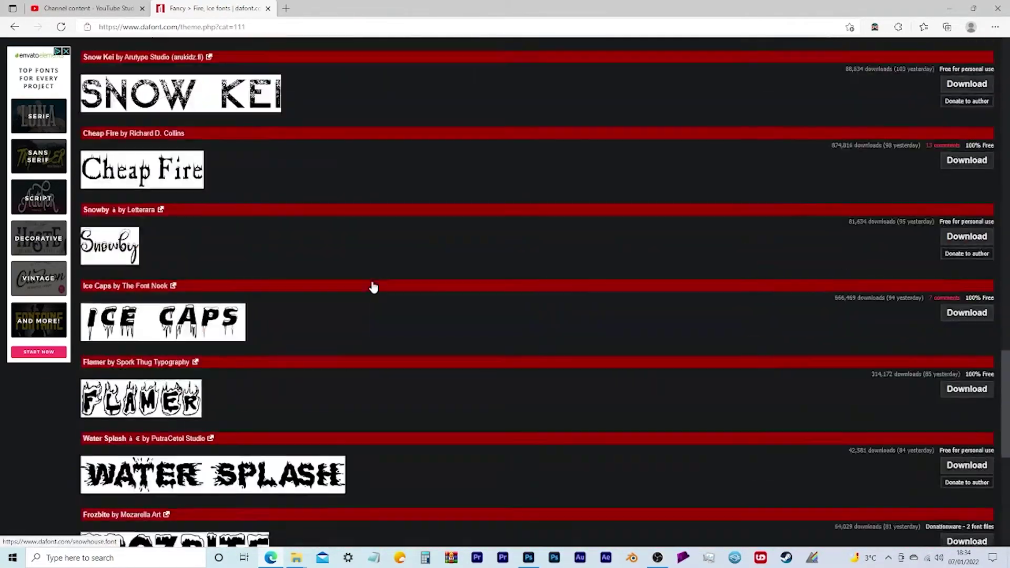
scroll(373, 287, "up", 20)
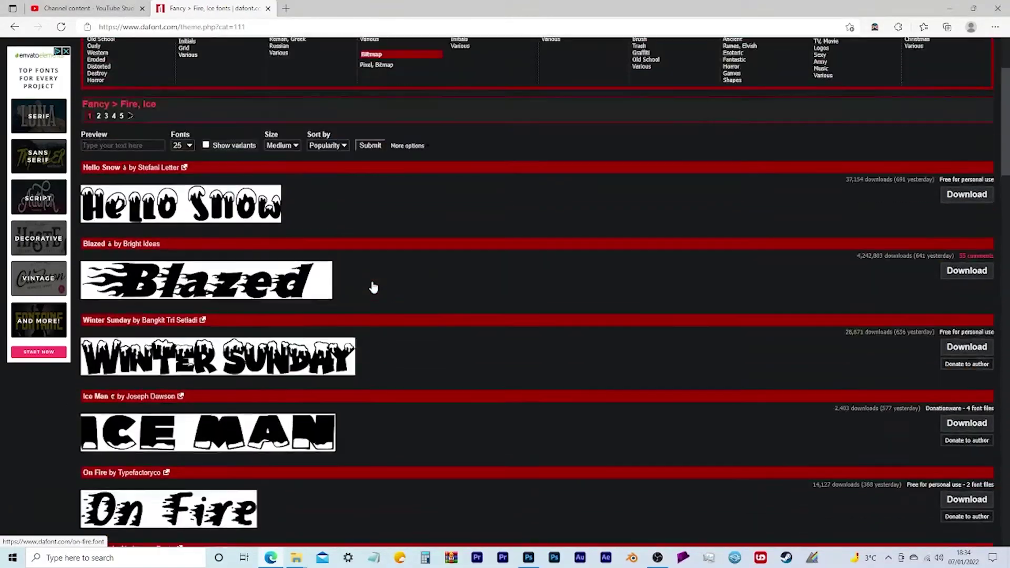
scroll(373, 287, "up", 2)
scroll(423, 352, "down", 2)
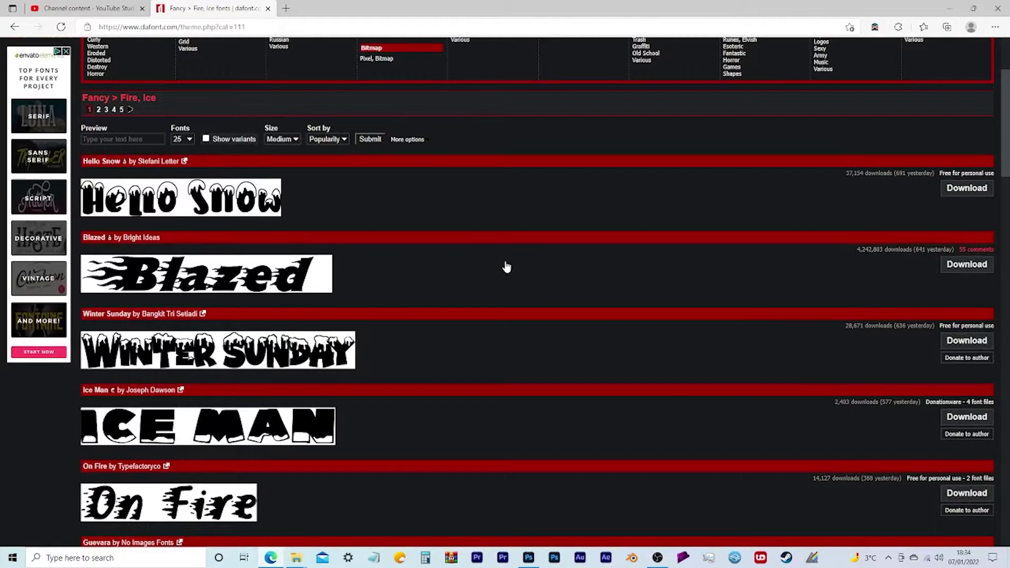
scroll(506, 268, "up", 2)
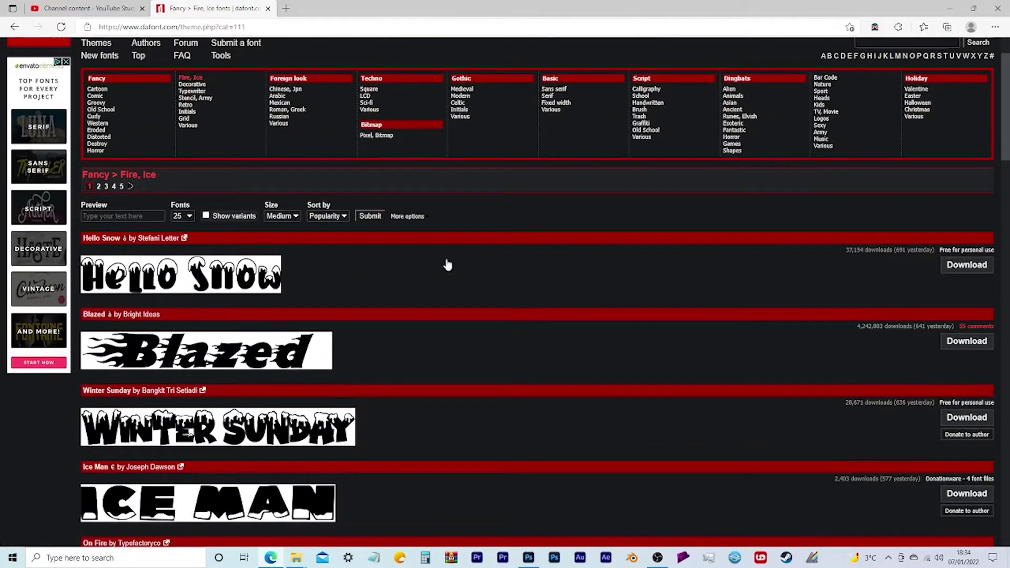
left_click(971, 266)
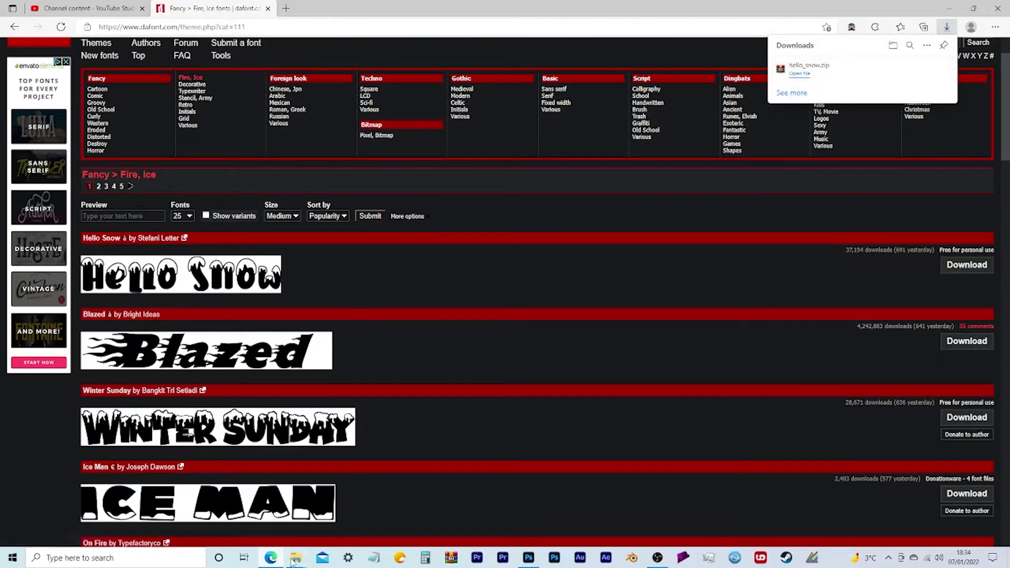
- Cut hello_snow.zip from the Downloads folder in File Explorer
mouse_move(294, 561)
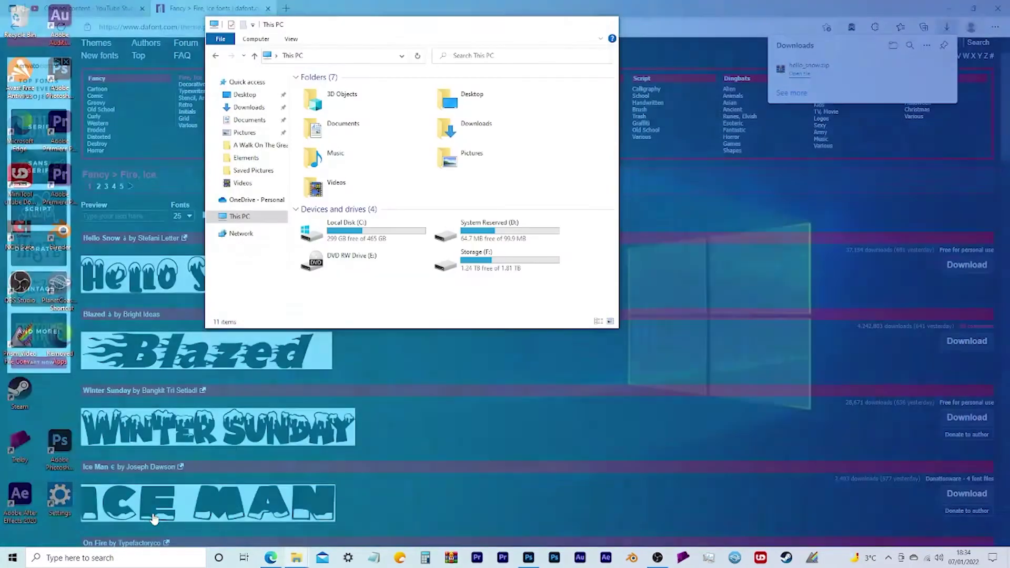
left_click(158, 518)
double_click(457, 126)
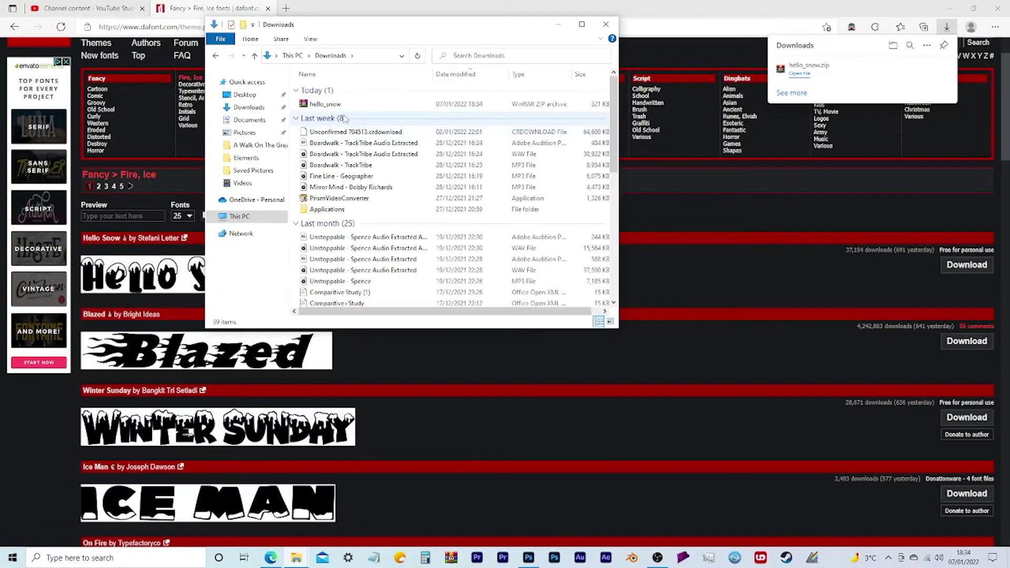
left_click(354, 107)
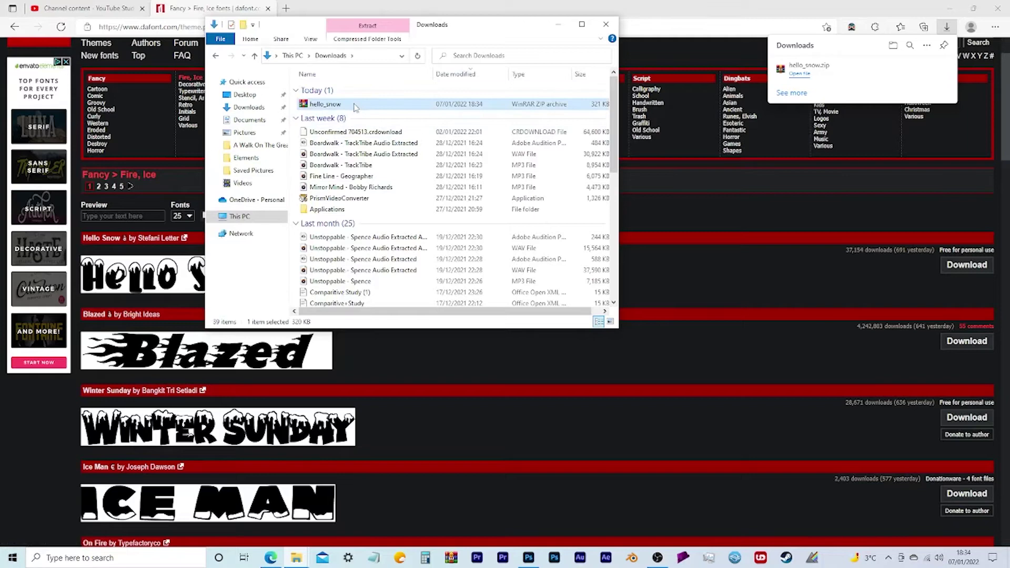
right_click(355, 108)
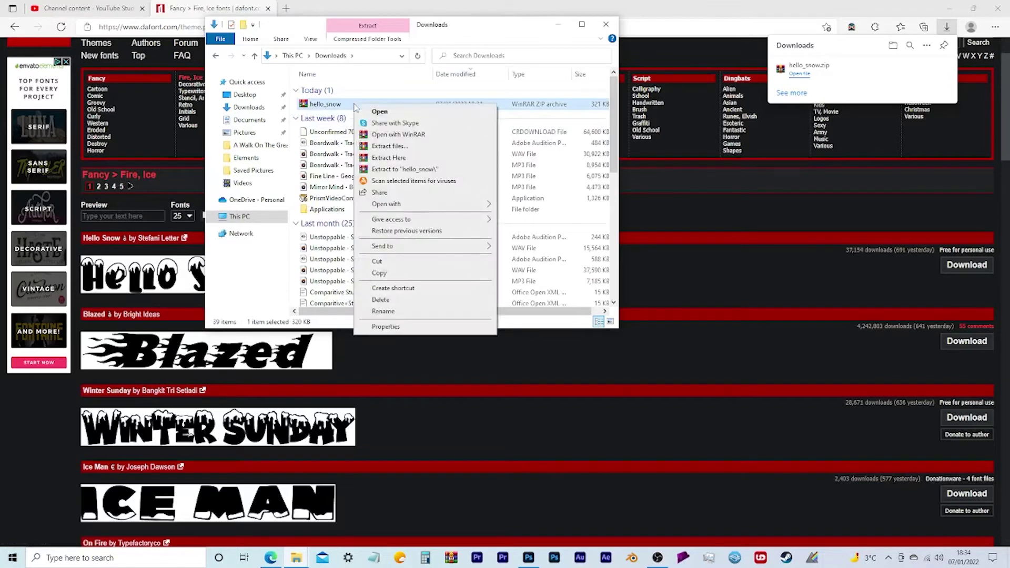
left_click(383, 262)
- Paste hello_snow.zip into Applications > Adobe > Photoshop > Fonts
double_click(332, 209)
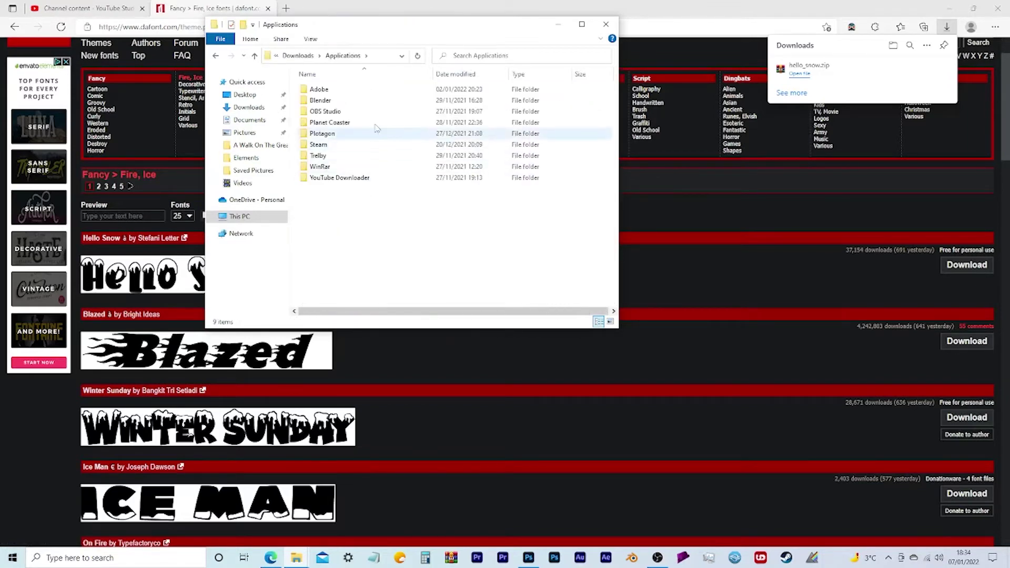
double_click(352, 90)
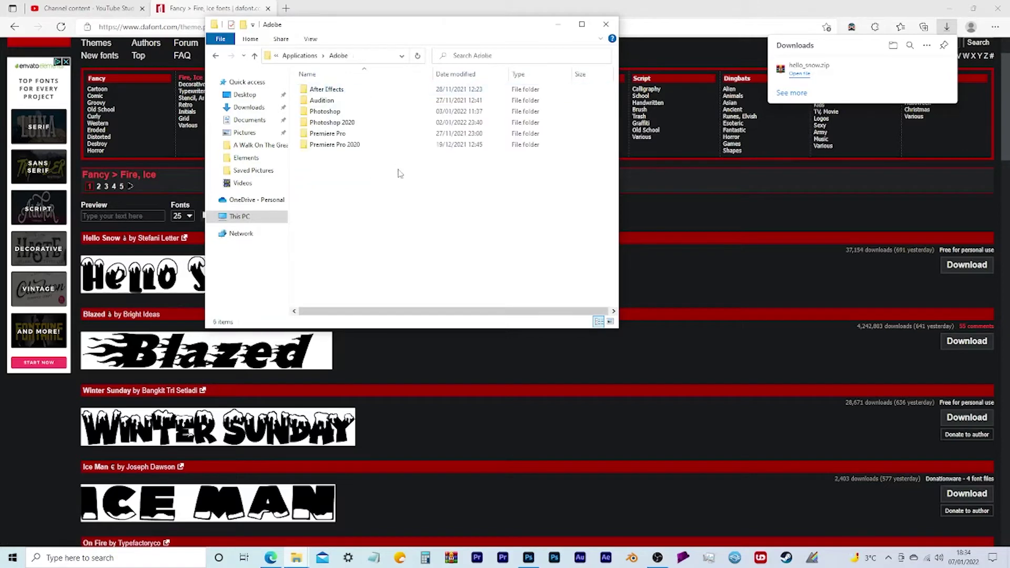
left_click(342, 113)
double_click(341, 112)
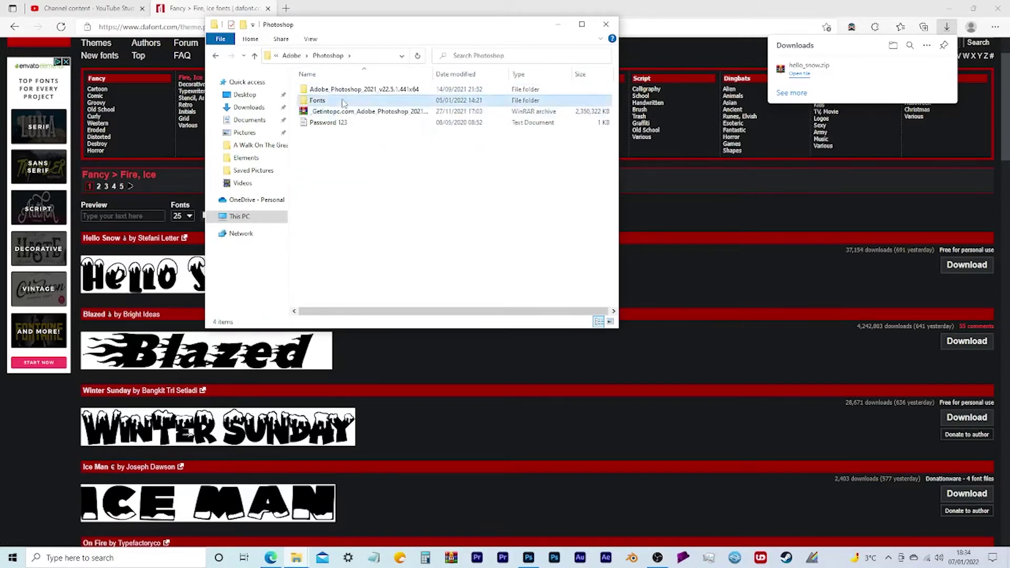
double_click(329, 100)
right_click(383, 197)
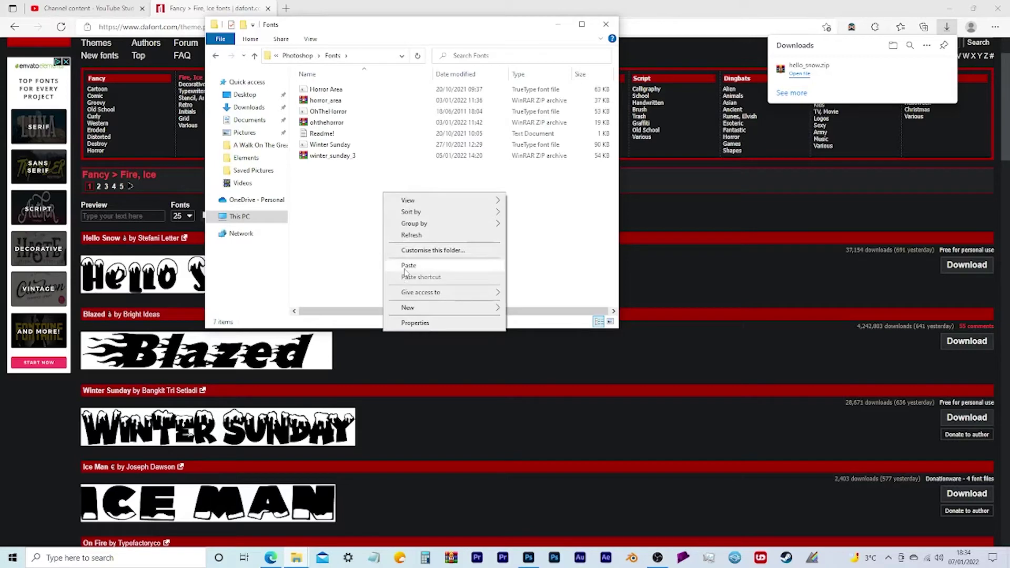
left_click(413, 265)
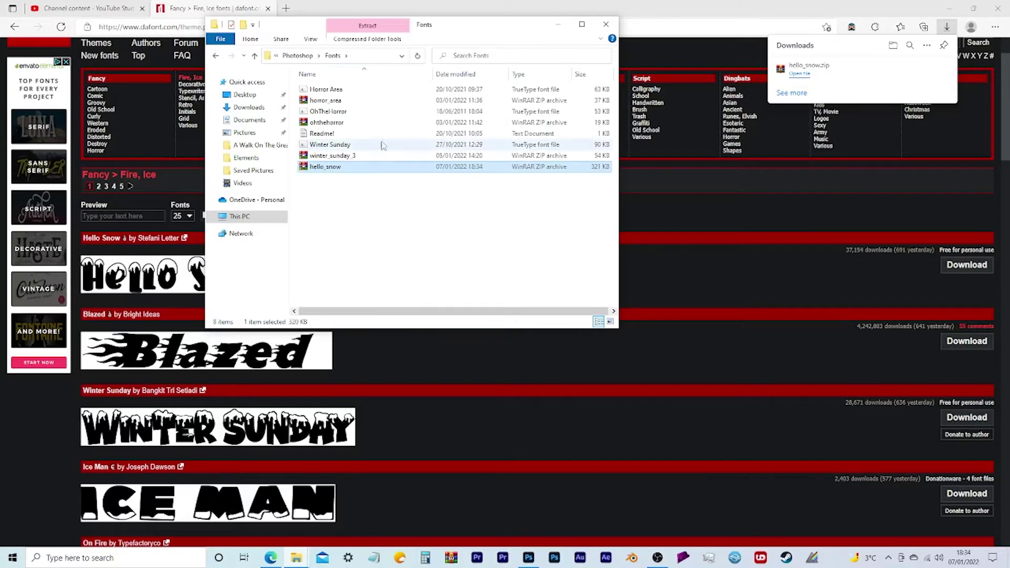
left_click(384, 248)
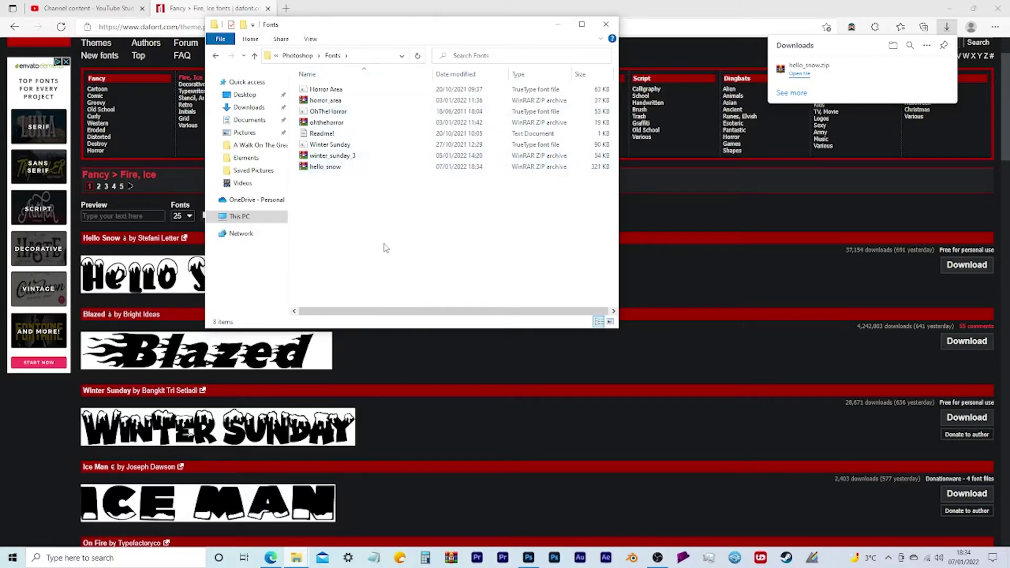
- Extract hello_snow.zip in place to get the Hello Snow font files
left_click(380, 170)
right_click(380, 173)
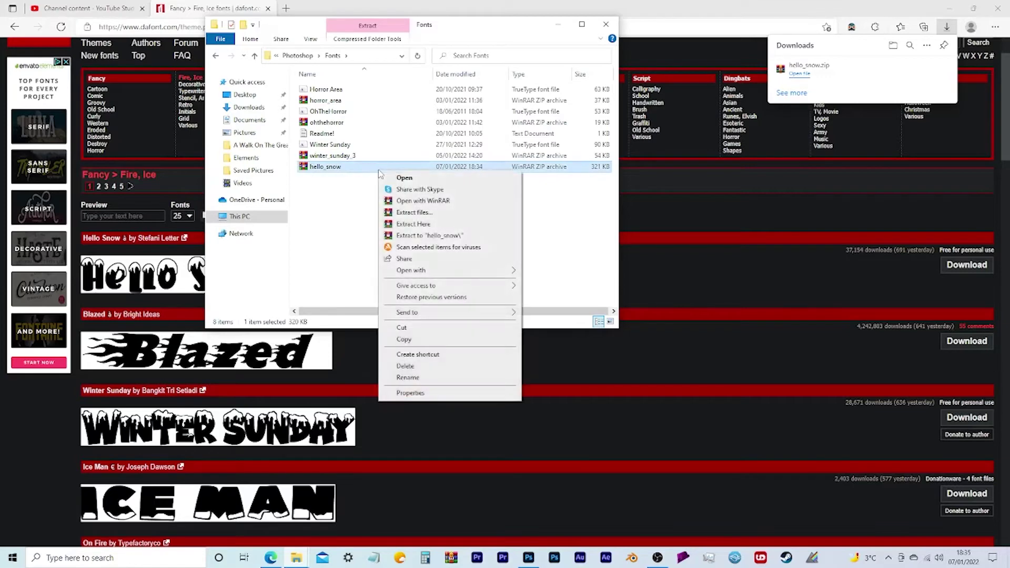
left_click(436, 227)
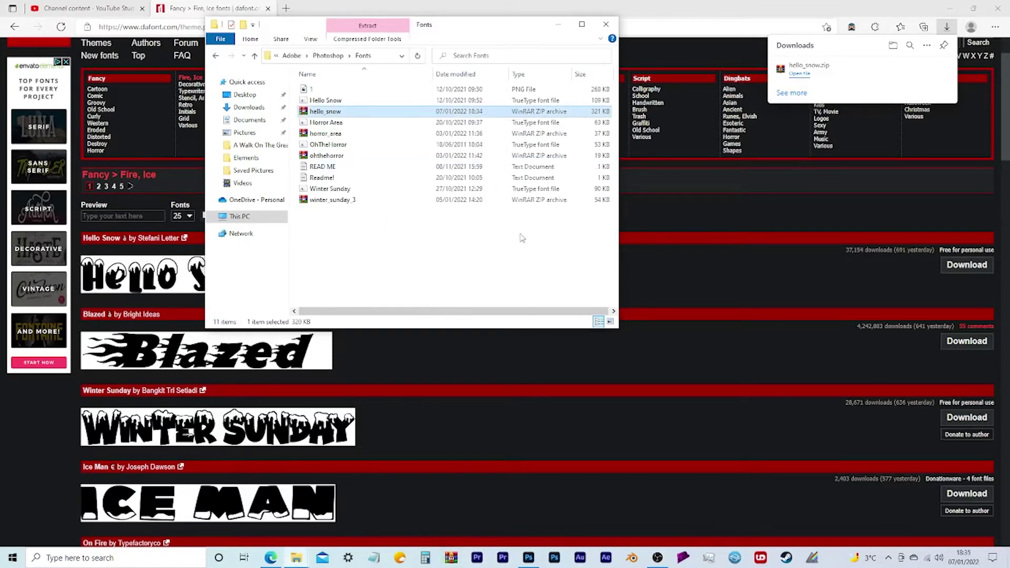
left_click(521, 238)
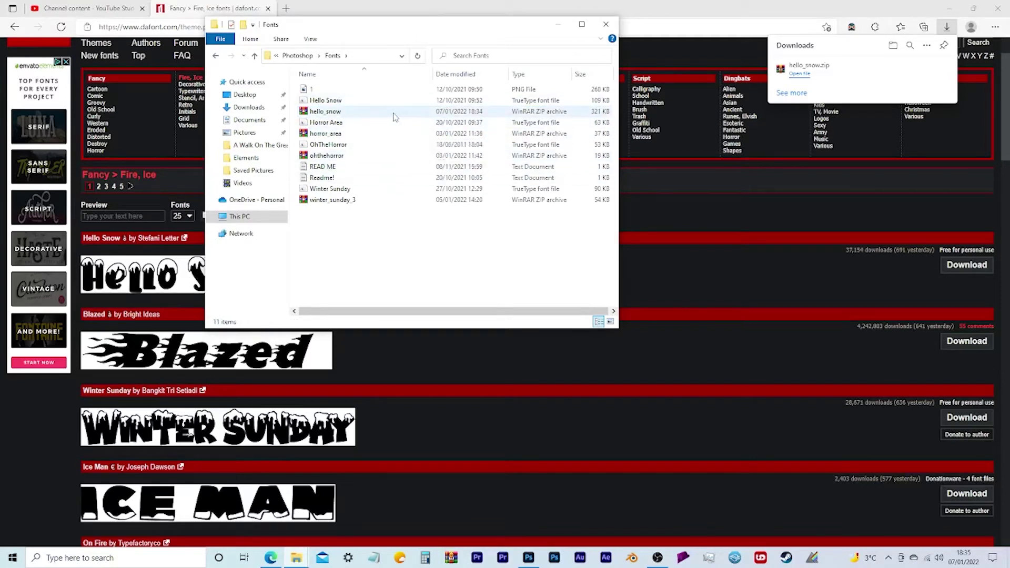
- Preview the Hello Snow TrueType file in Font Viewer and install it
double_click(361, 101)
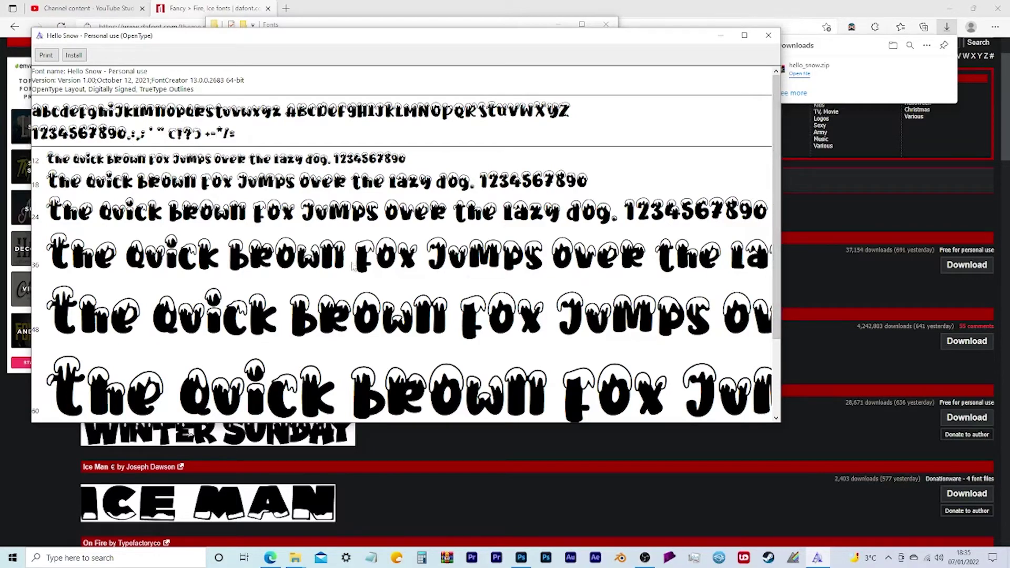
mouse_move(776, 253)
left_mouse_down()
mouse_move(776, 348)
mouse_move(792, 245)
left_mouse_up()
left_click(74, 55)
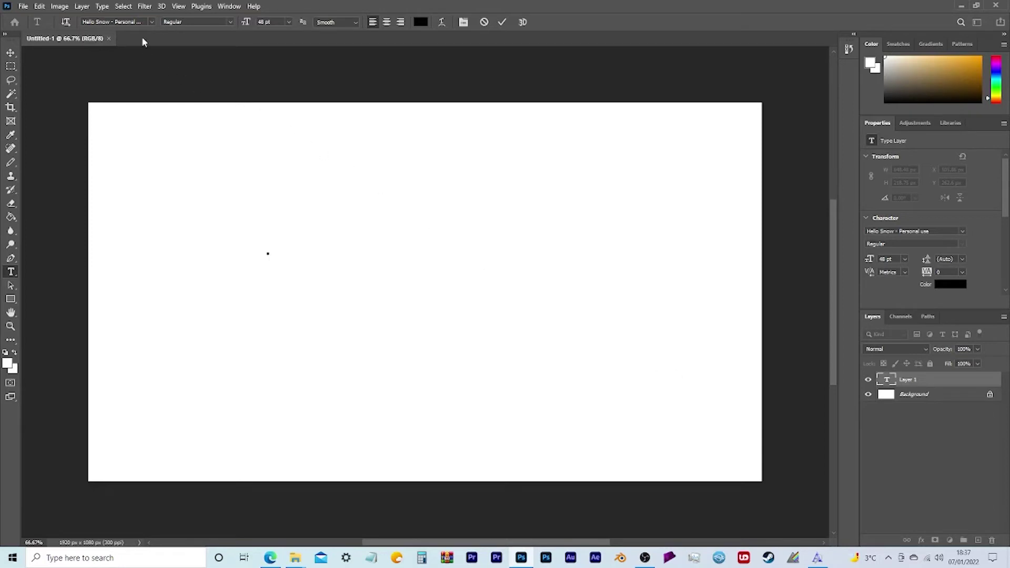
- Type 'JB Visuals' on the canvas in the Hello Snow - Personal use font
left_click(152, 22)
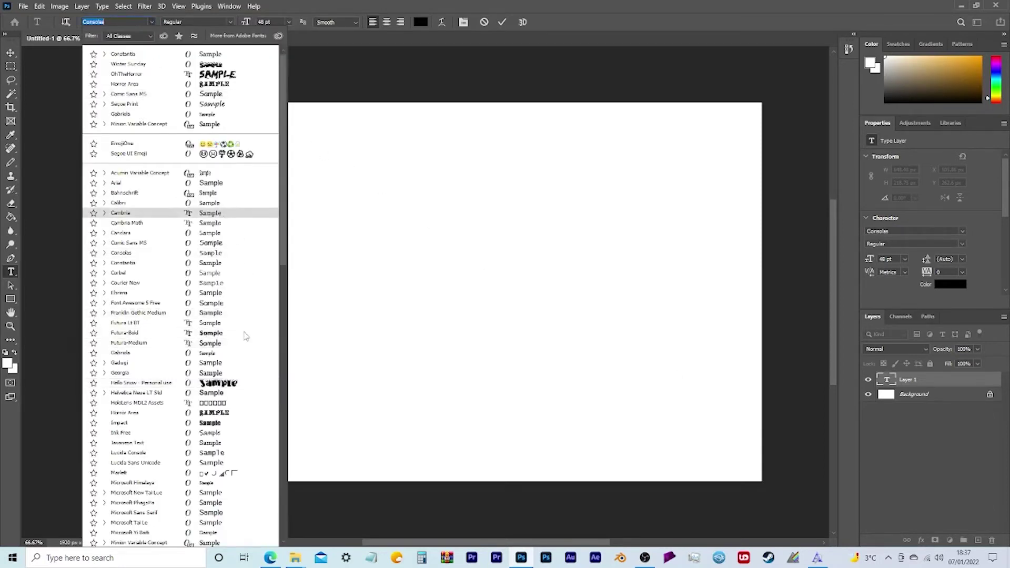
left_click(249, 388)
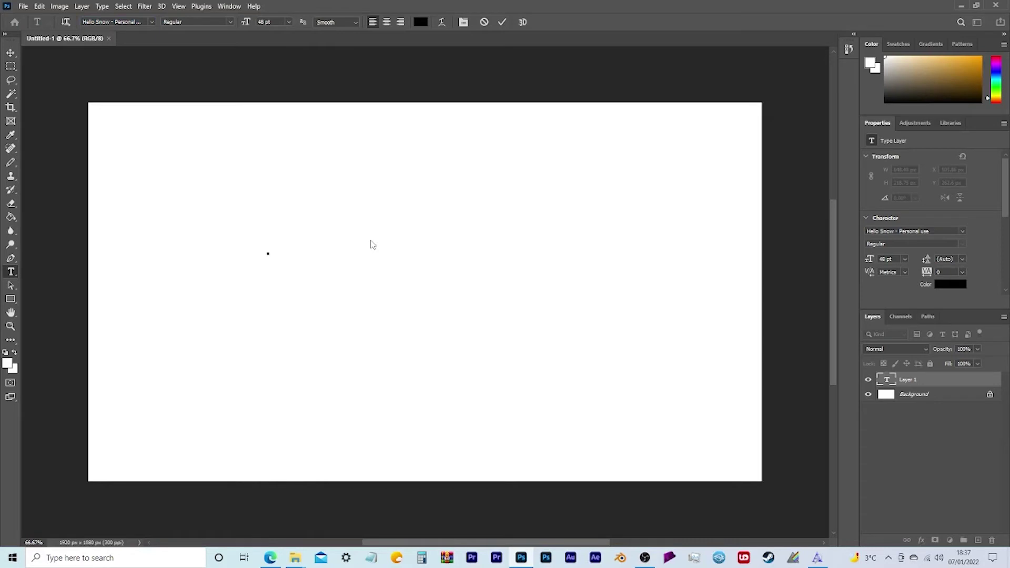
type("JB Visla")
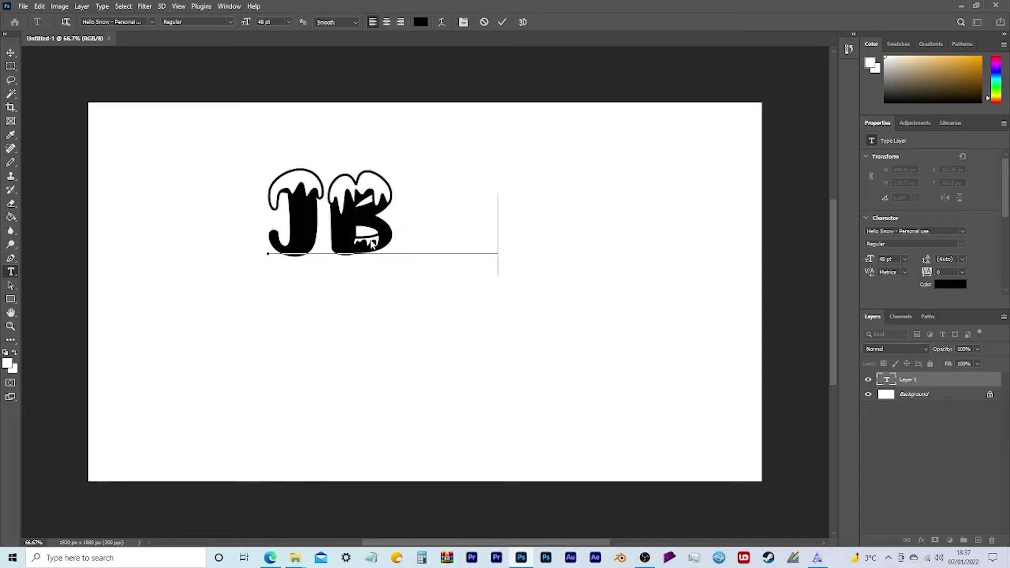
key("Left")
key("Left")
key("Delete")
key("Delete")
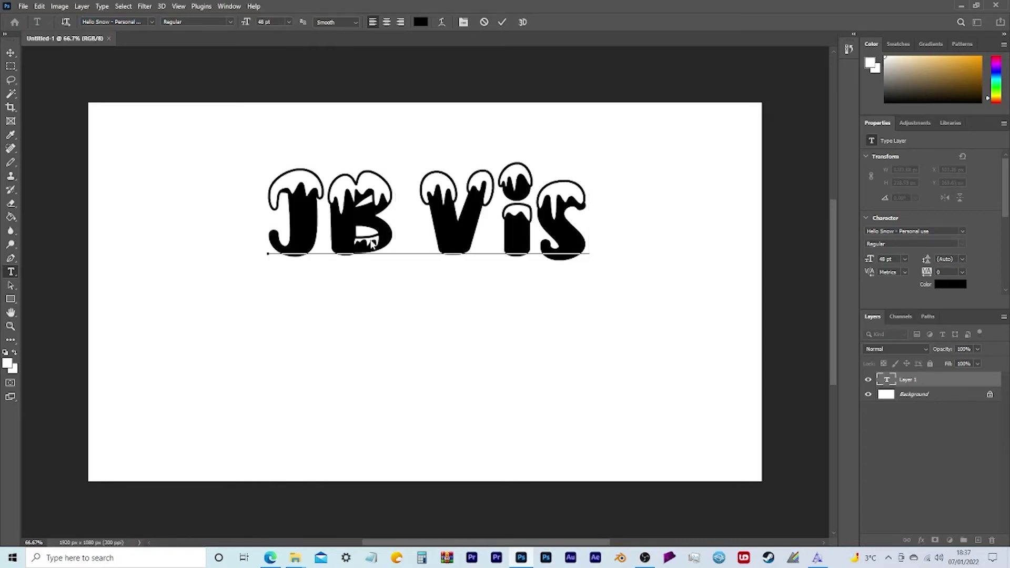
key("BackSpace")
type("suals")
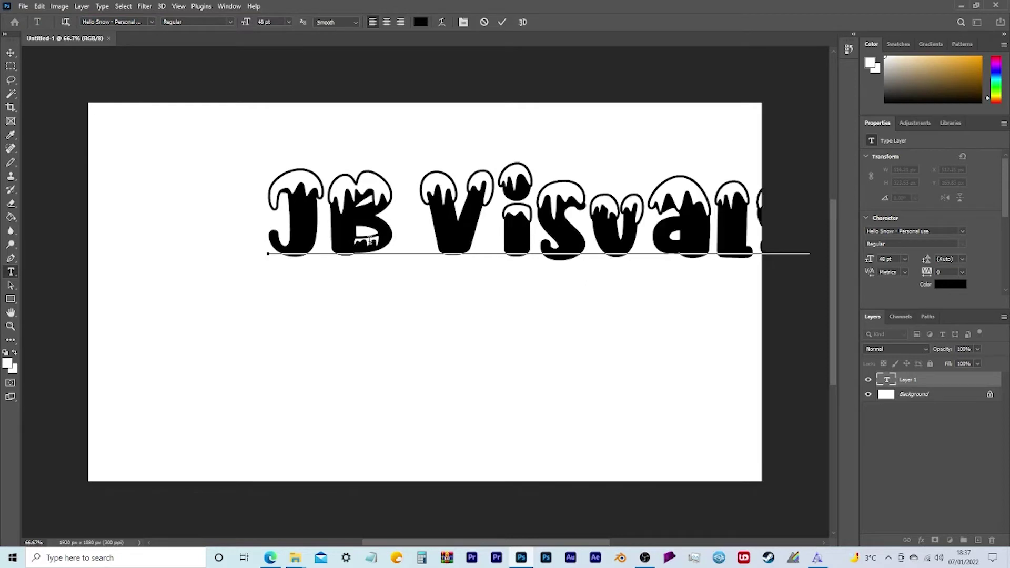
- Shift the JB Visuals text left to fit the canvas, then return to DaFont
left_click_drag(469, 340, 398, 361)
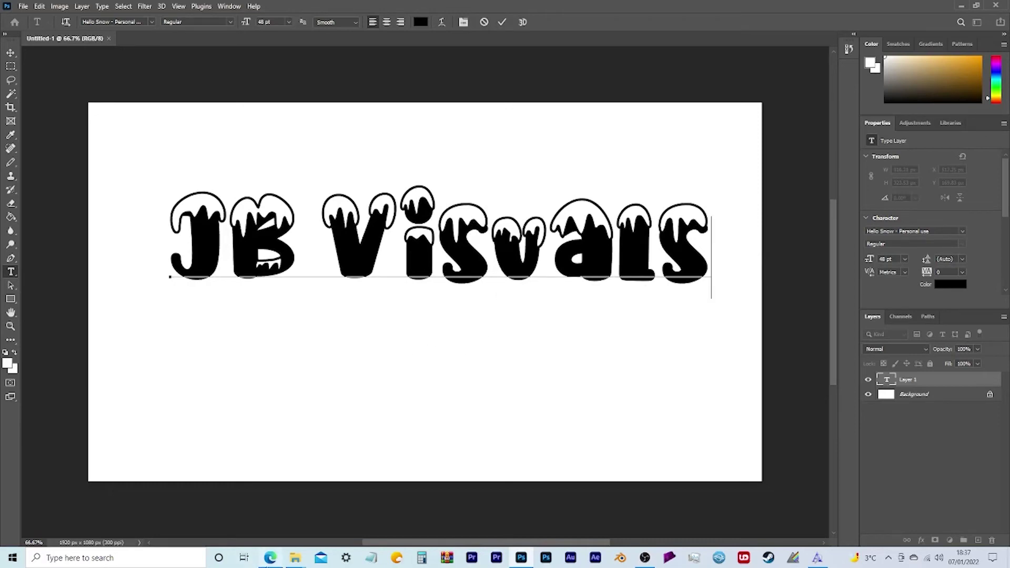
mouse_move(270, 558)
left_click(270, 514)
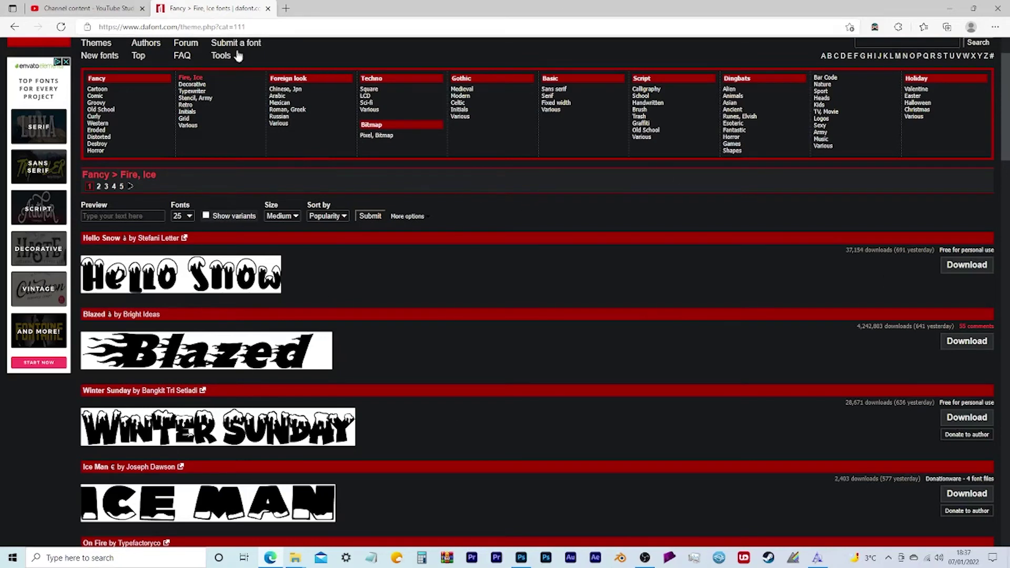
scroll(648, 416, "up", 2)
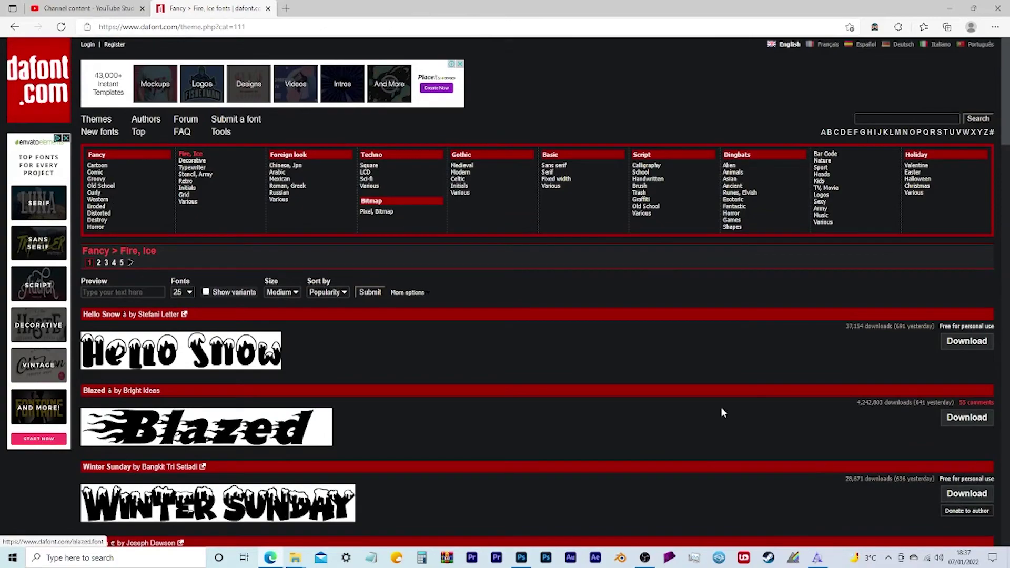
scroll(571, 343, "down", 3)
scroll(538, 334, "down", 7)
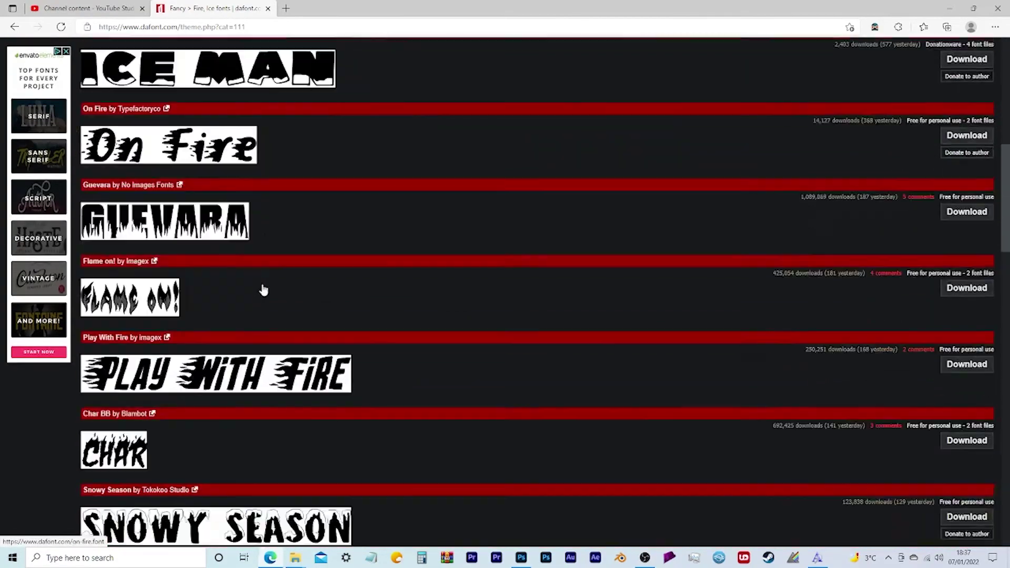
scroll(261, 289, "up", 3)
scroll(436, 324, "up", 7)
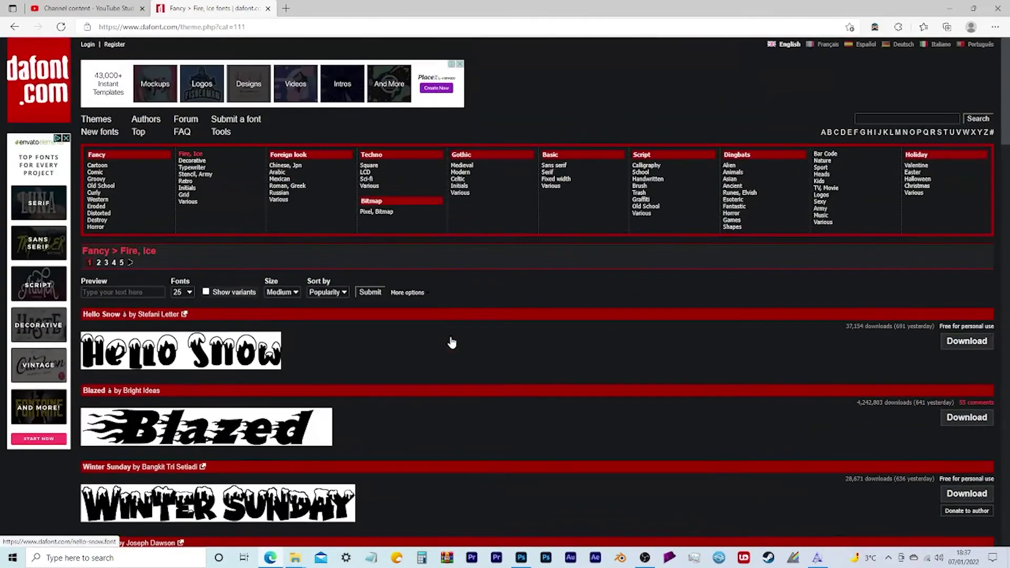